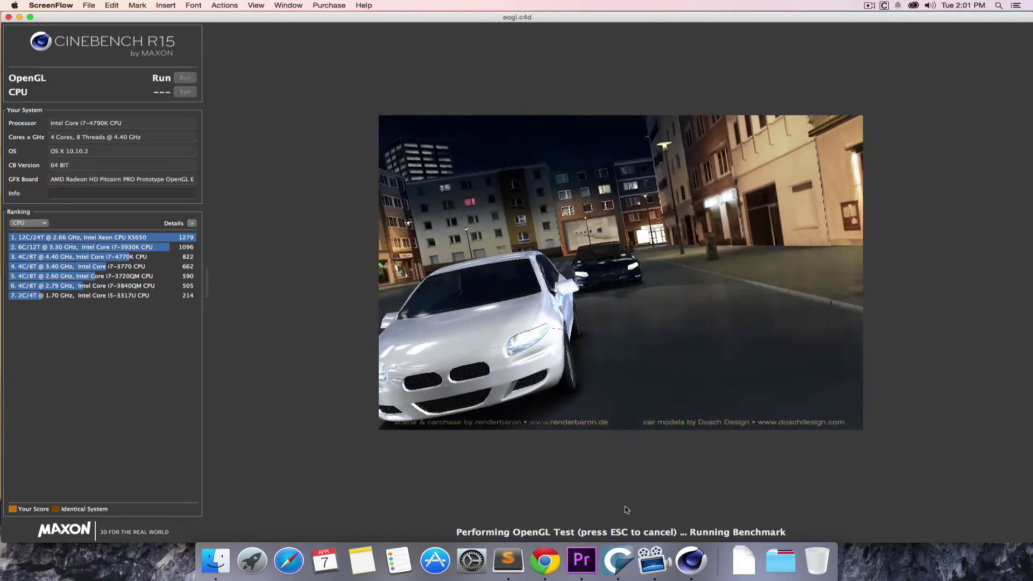
- Bring the tonymacx86.com Chrome window forward while Cinebench's OpenGL test runs
left_click(545, 560)
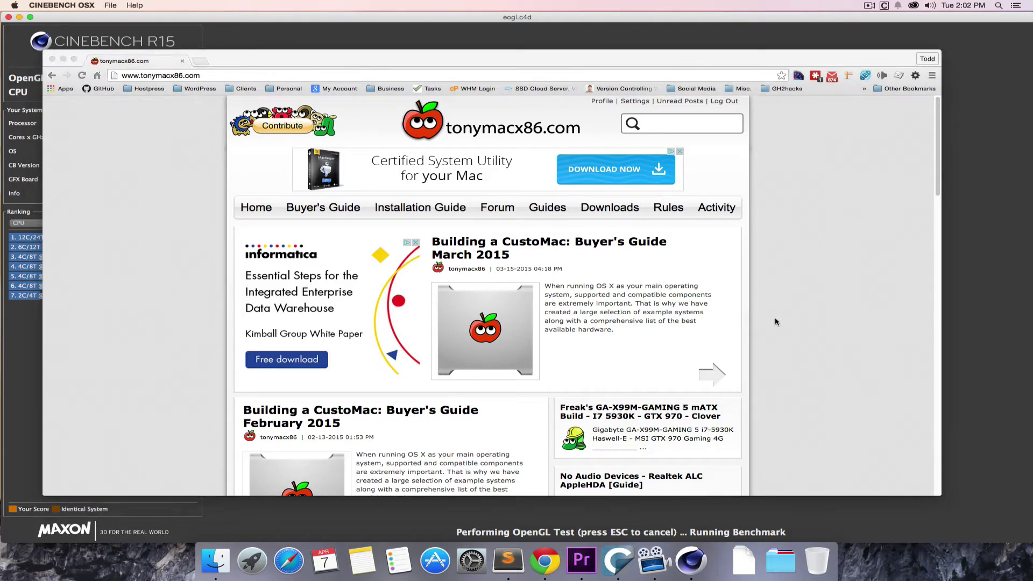
- Bring Cinebench in front of Chrome to reveal the 88.26 fps OpenGL score and ranking
left_click(429, 32)
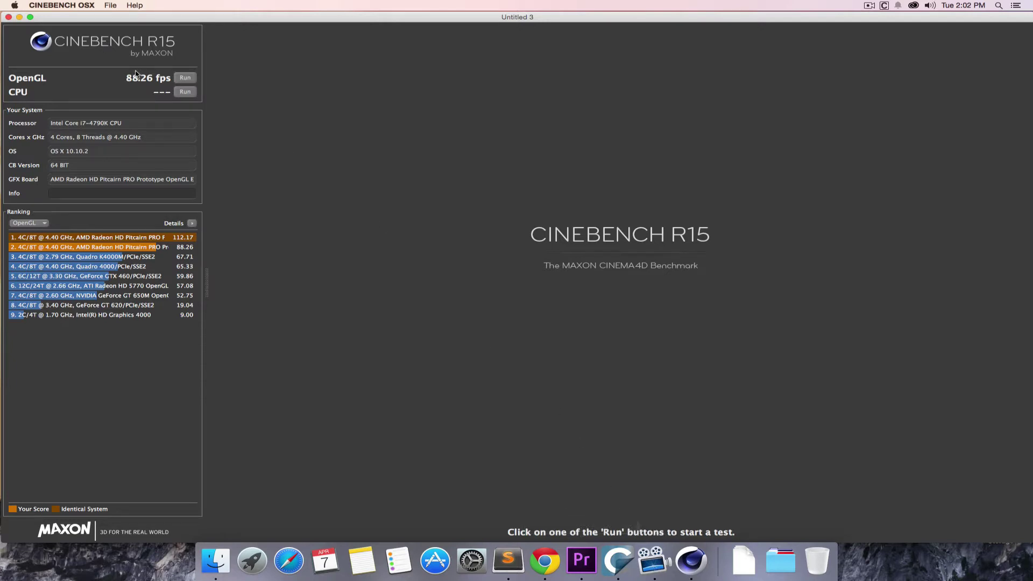
- Launch Premiere Pro, cancel its Open Project prompt, and exit from the Welcome screen
left_click(587, 561)
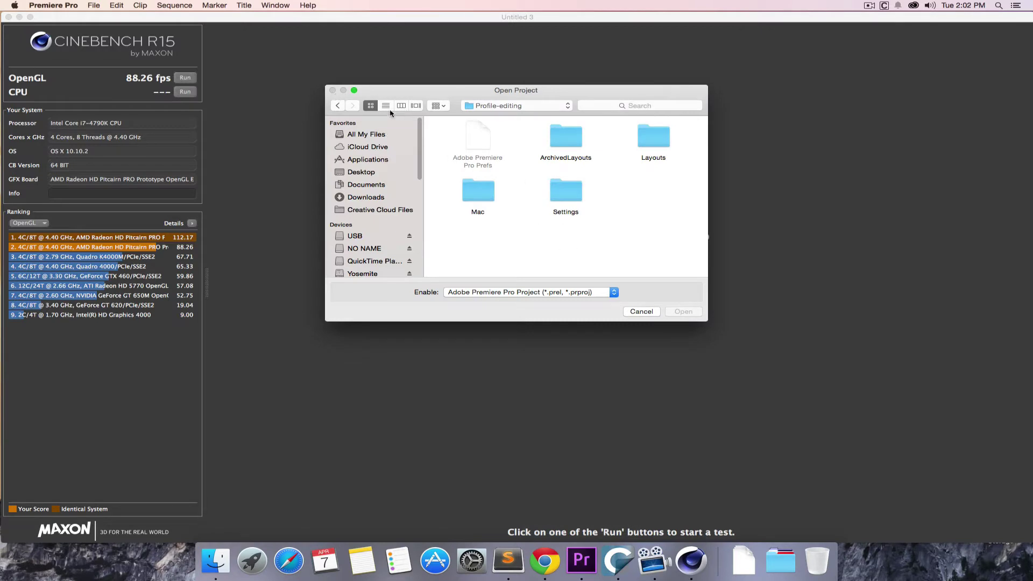
left_click(639, 312)
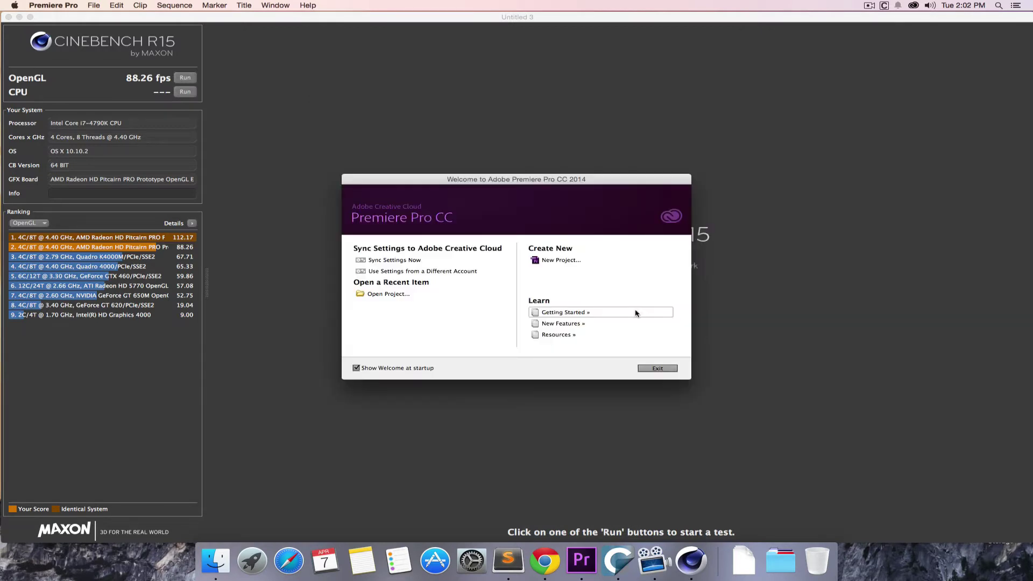
left_click(658, 370)
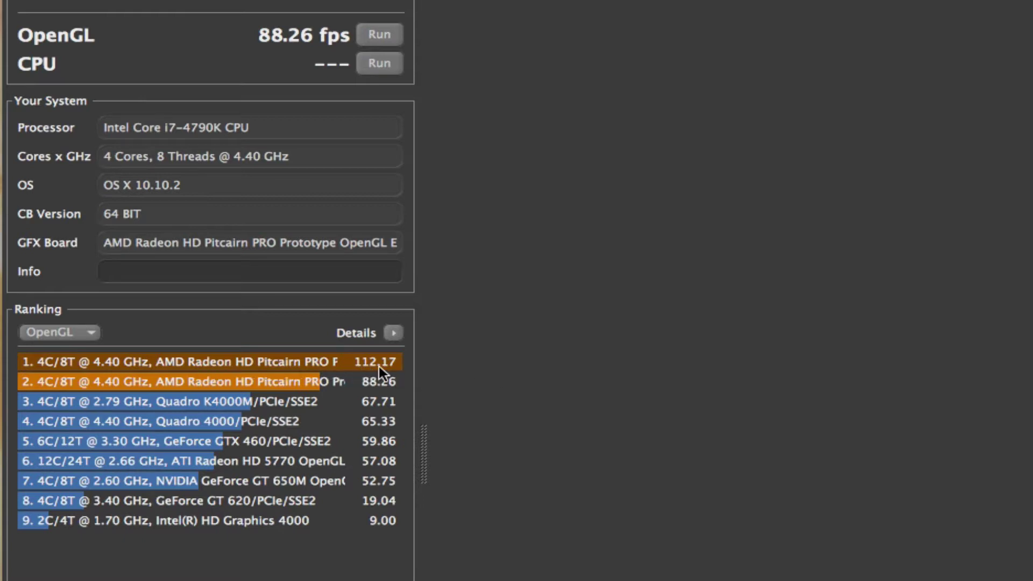
mouse_move(366, 367)
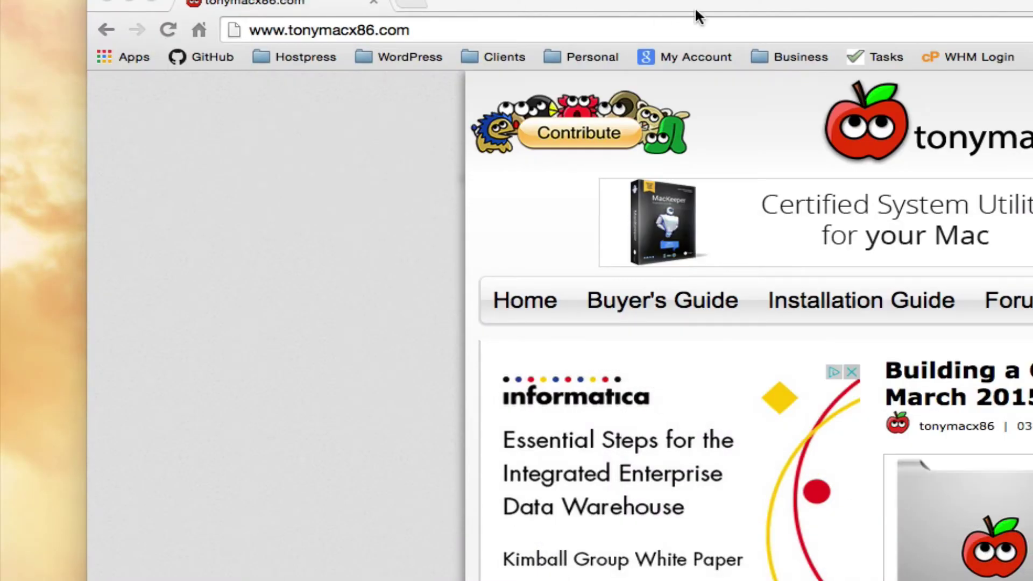
- Move Chrome down and bring the OS X Yosemite 10.10.2 About This Mac overview forward
left_click_drag(695, 9, 674, 267)
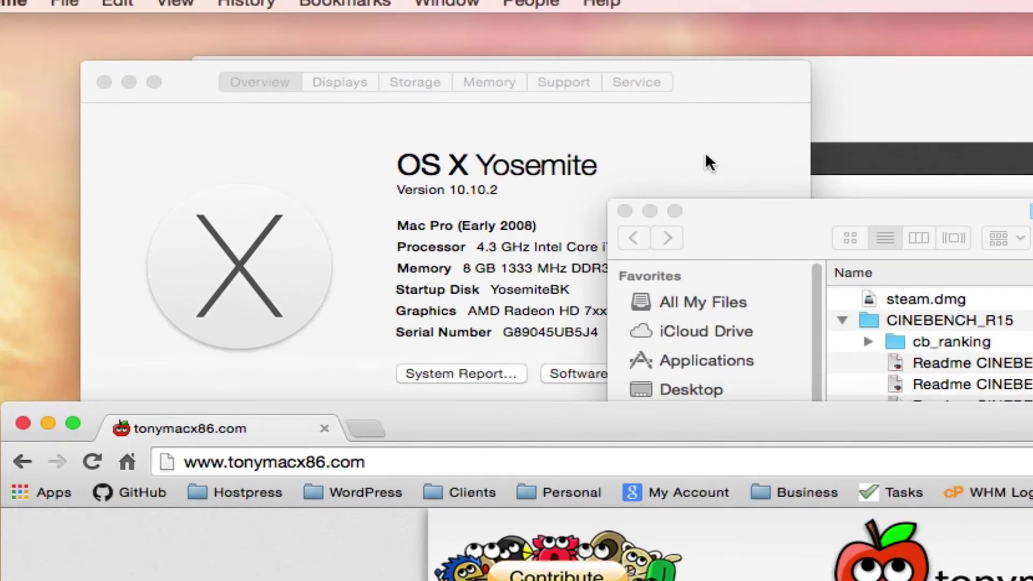
left_click(705, 155)
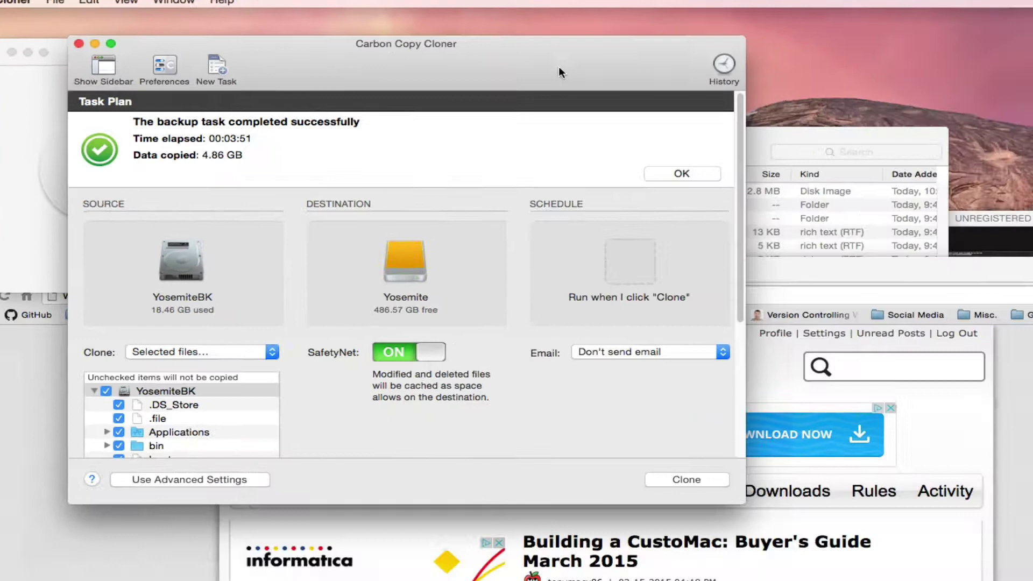
- Move the Carbon Copy Cloner backup window right to uncover About This Mac, then open the Apple menu
left_click_drag(558, 66, 689, 87)
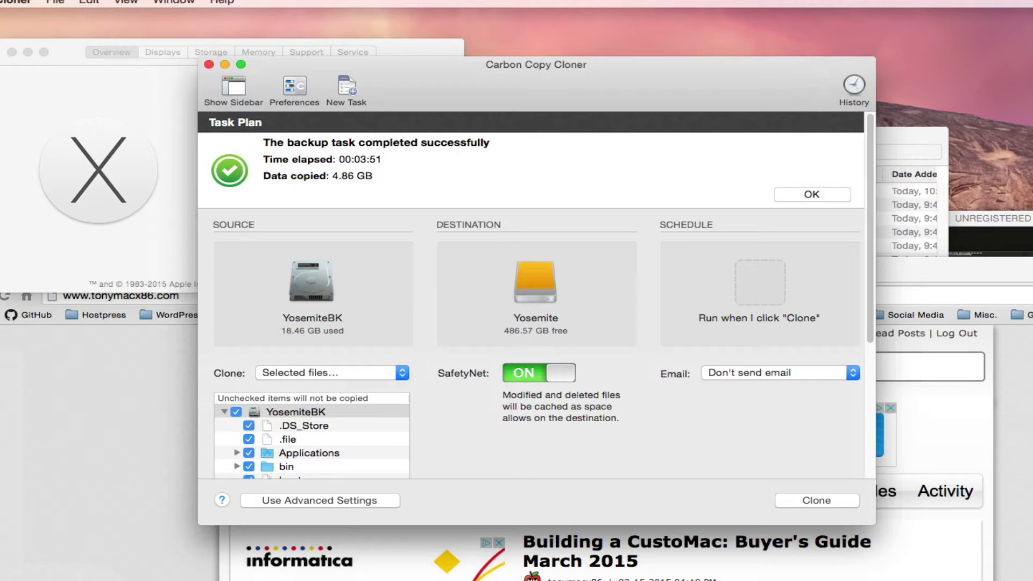
left_click(16, 2)
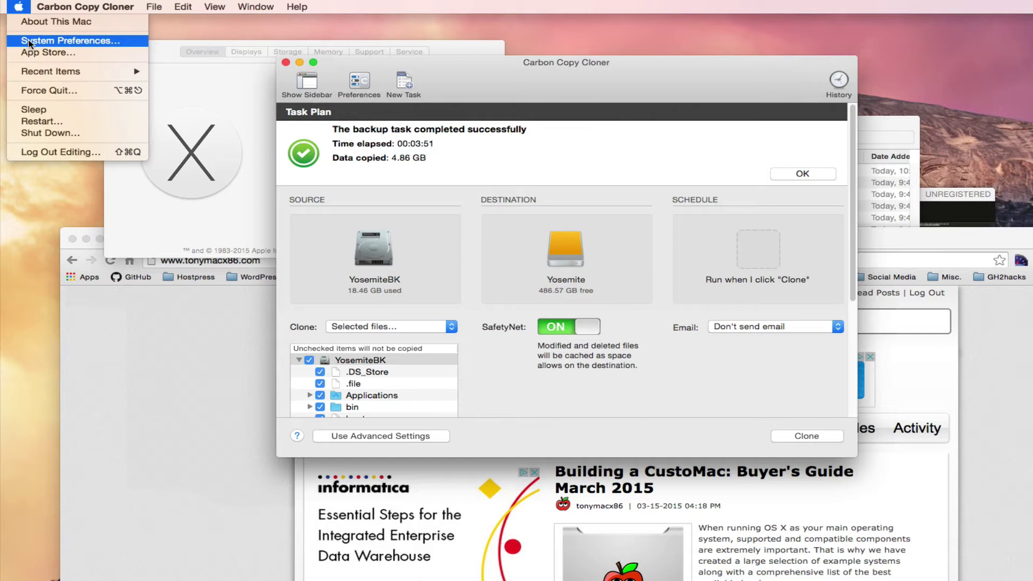
- Show the Energy Saver pane with computer sleep at Never and display sleep at 15 minutes
left_click(29, 42)
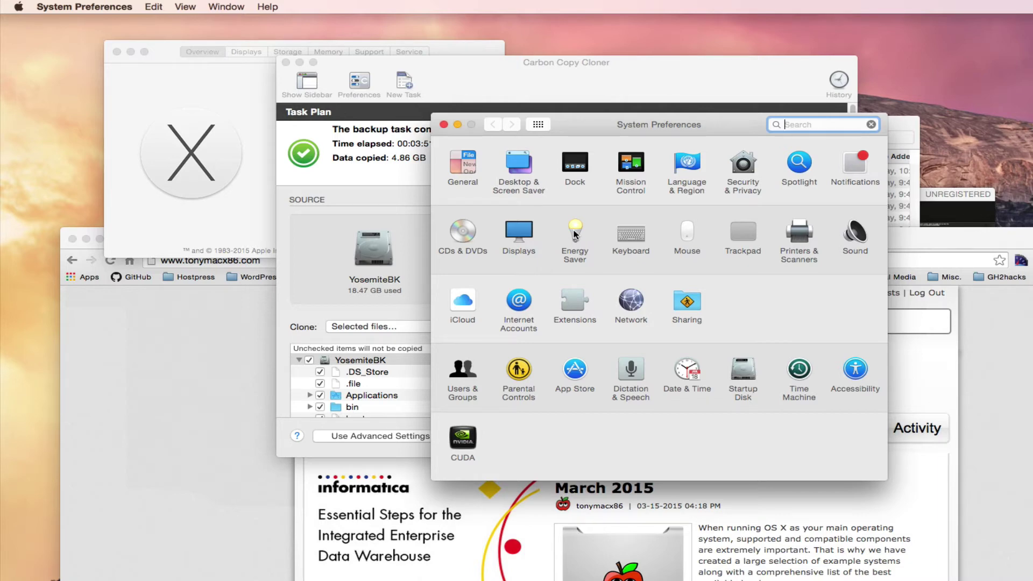
left_click(574, 235)
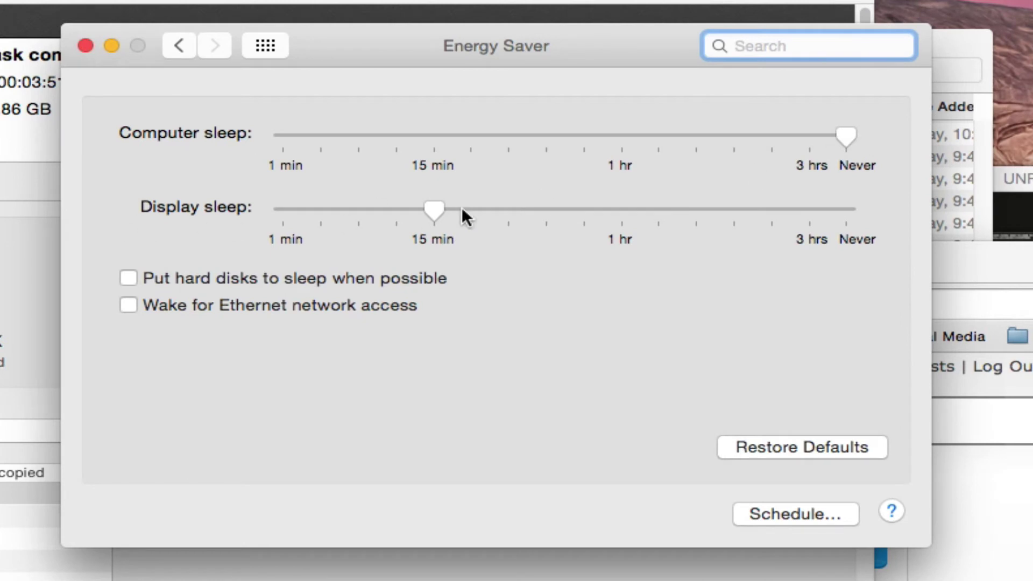
mouse_move(431, 208)
mouse_move(530, 149)
mouse_move(527, 134)
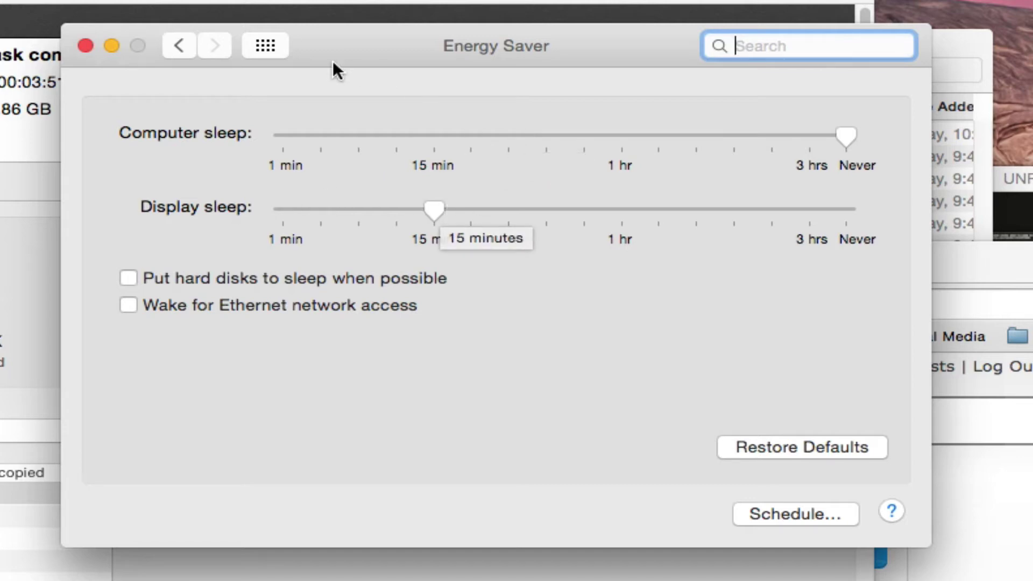
- Close System Preferences and view Carbon Copy Cloner's destination volume choices
left_click(85, 46)
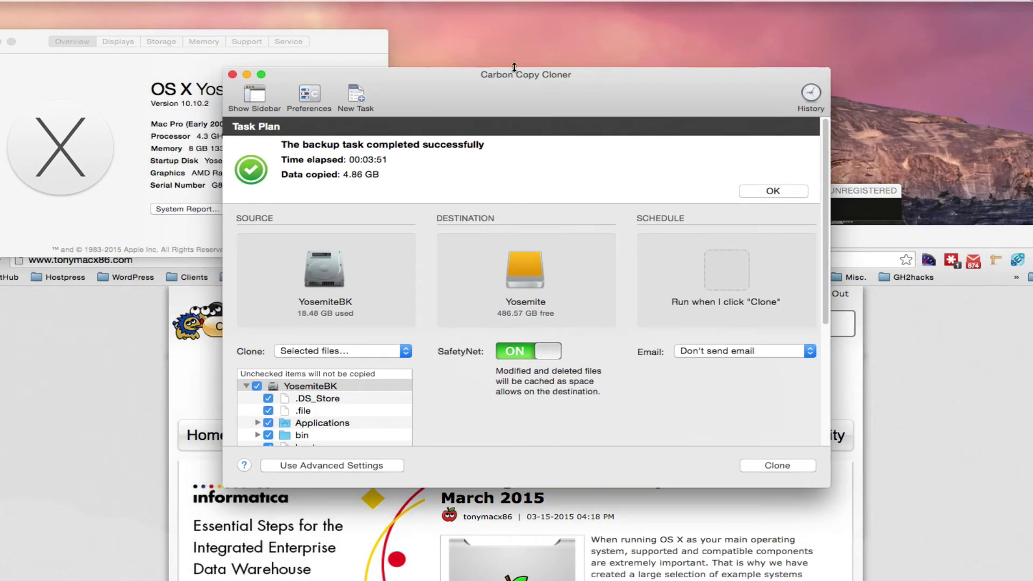
mouse_move(319, 284)
mouse_move(527, 269)
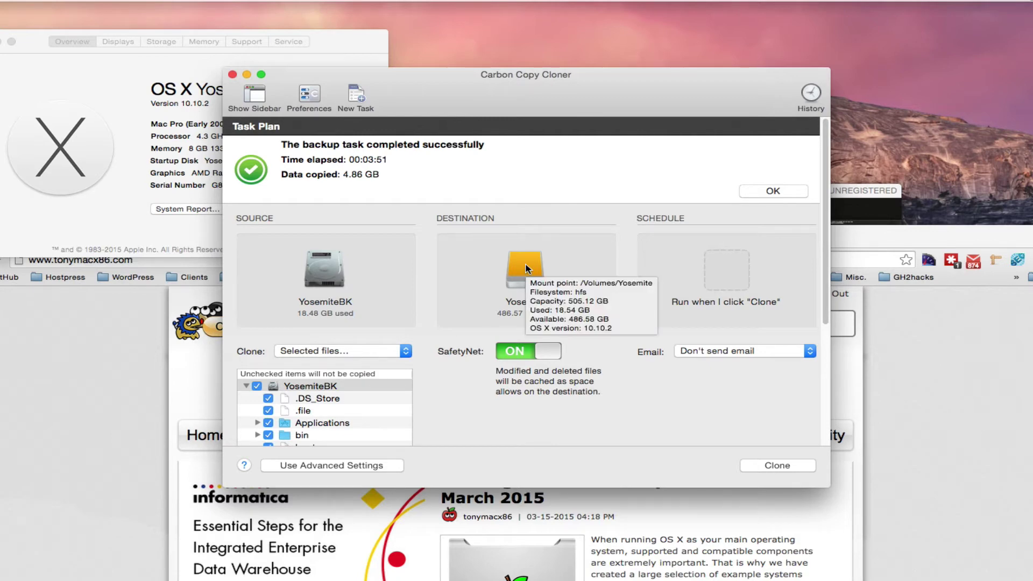
left_click(527, 269)
left_click(573, 258)
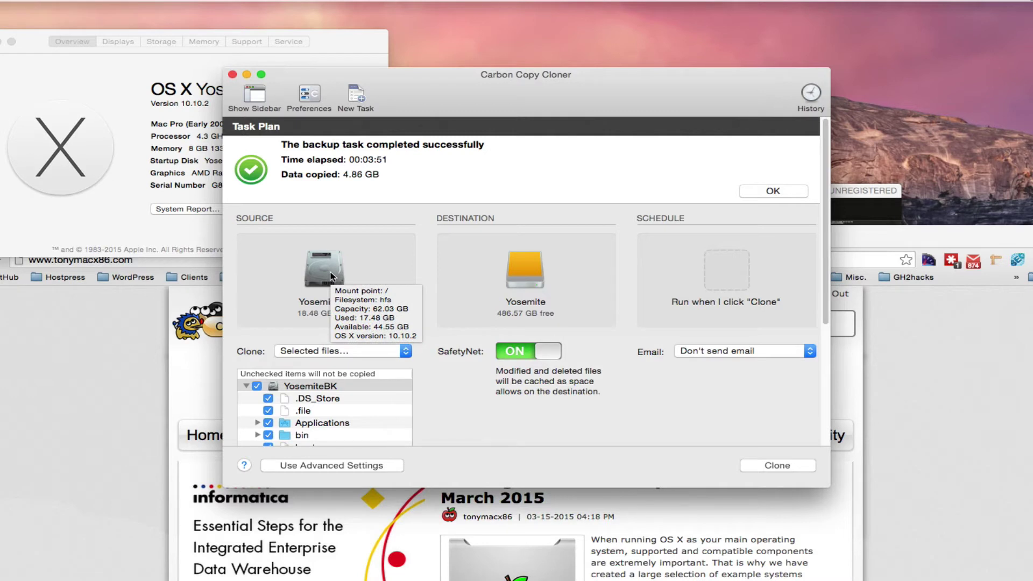
- Select the Storage desktop disk and bring the Chrome CustoMac Buyer's Guide window forward
mouse_move(513, 264)
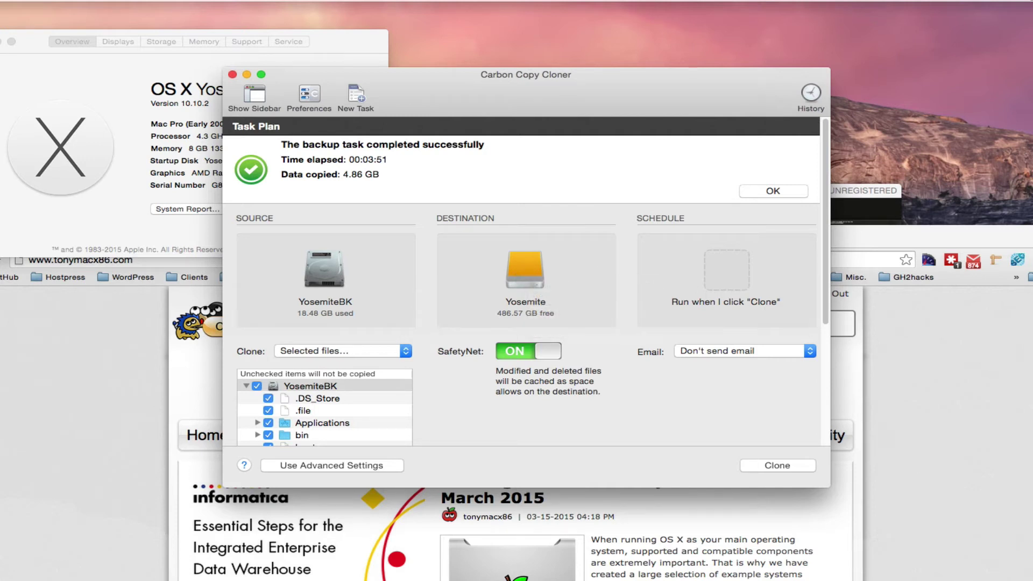
left_click(899, 112)
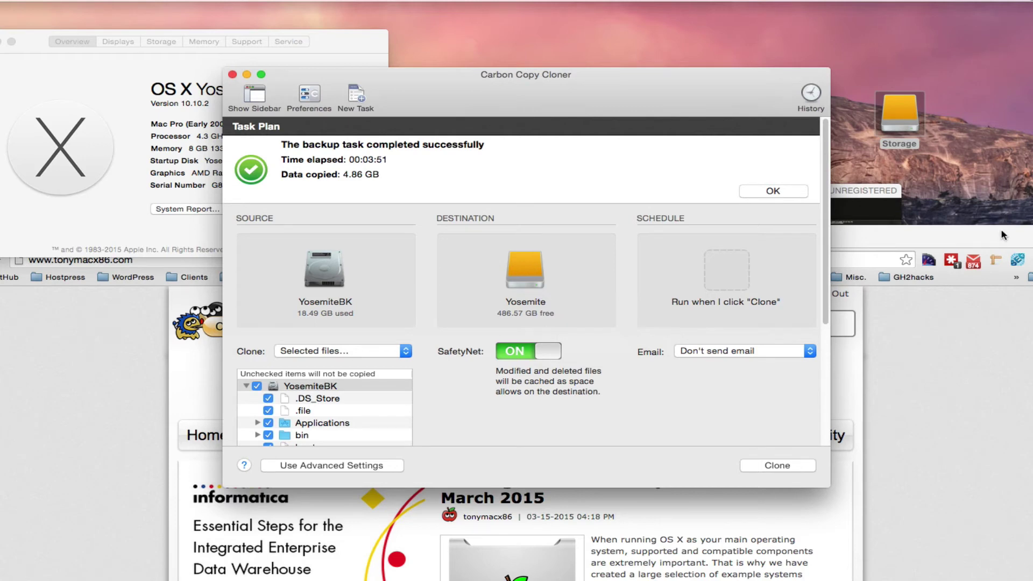
left_click_drag(1002, 234, 835, 189)
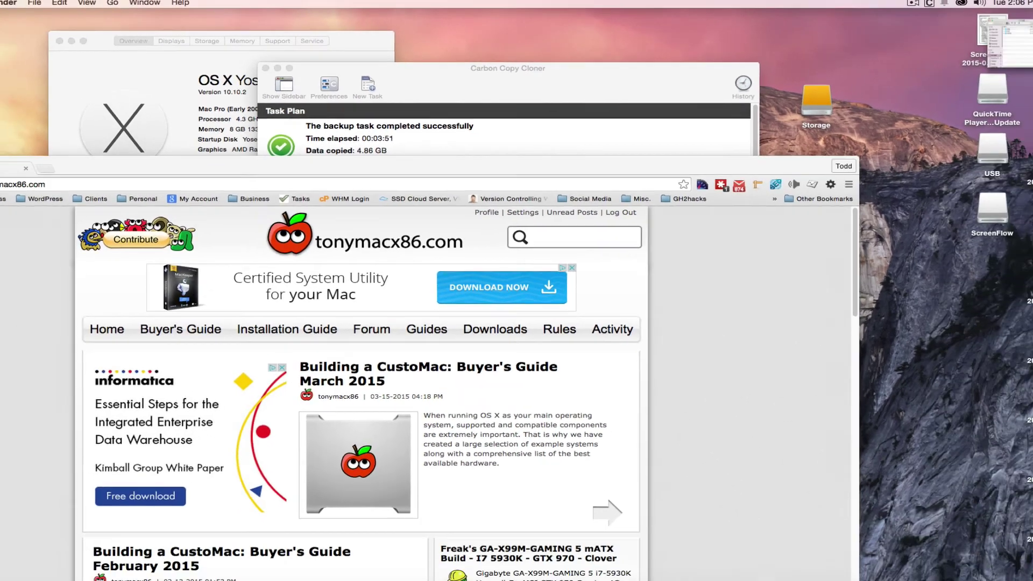
- Open the NO NAME card, expand DCIM and 141_PANA, and select P1410392.MOV
double_click(1000, 29)
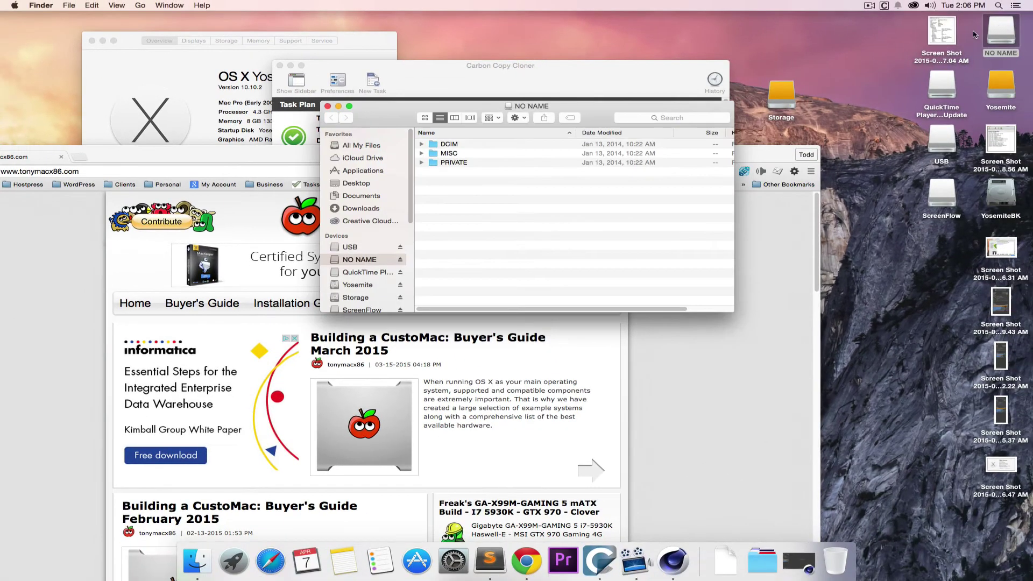
left_click(434, 144)
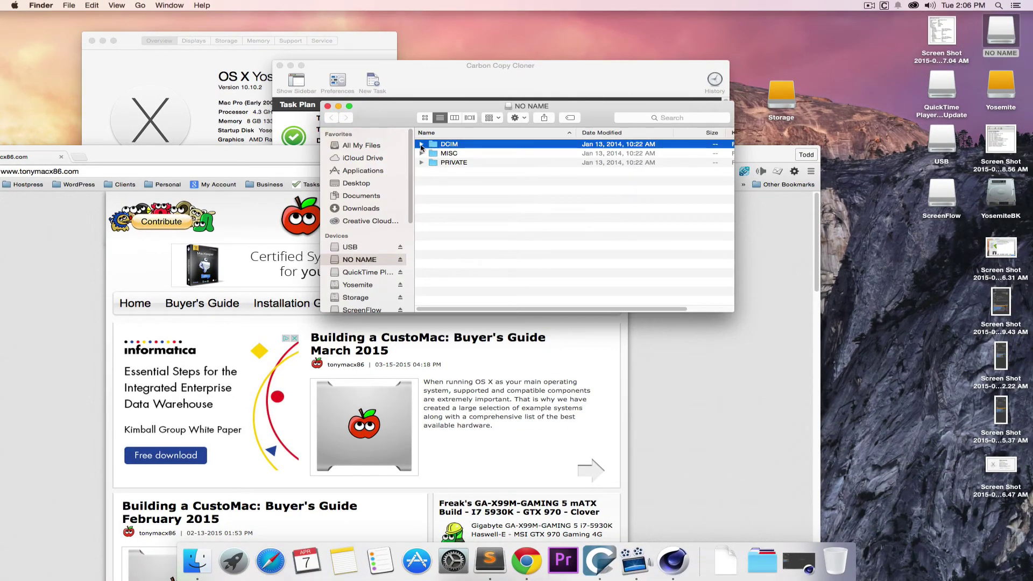
left_click(422, 145)
left_click(432, 153)
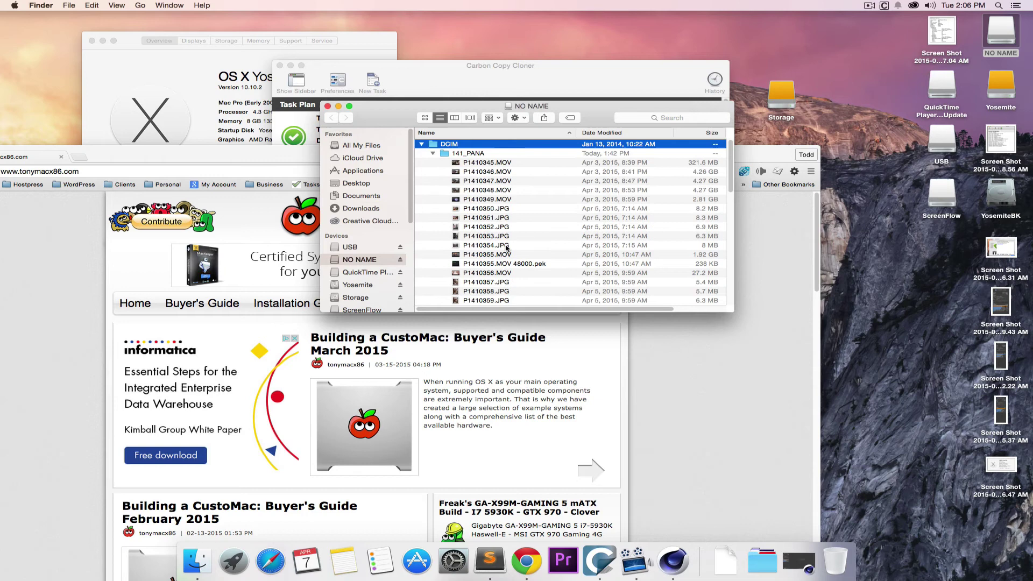
scroll(507, 249, "down", 10)
scroll(507, 249, "down", 10)
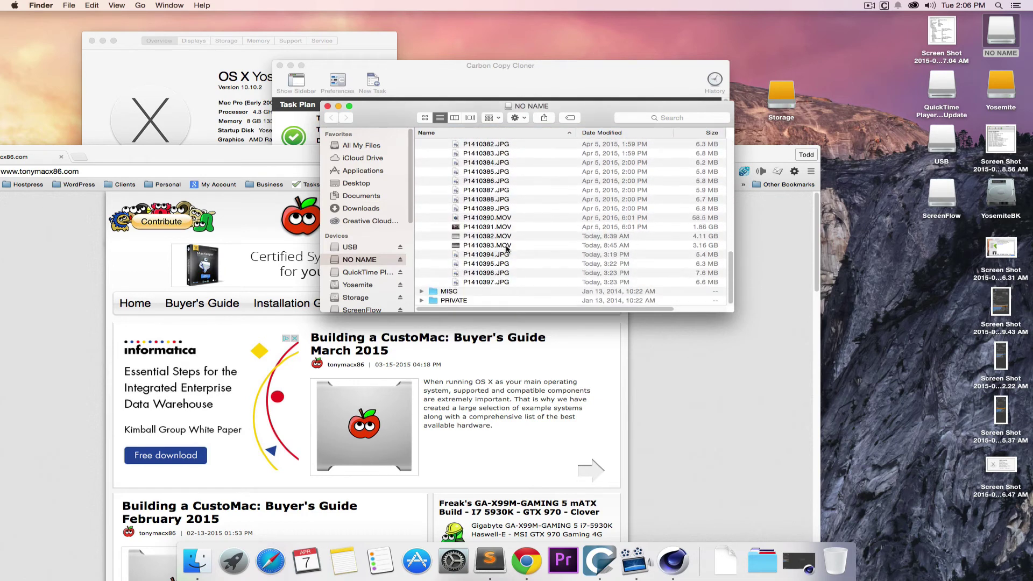
left_click(479, 240)
- Play P1410392.MOV with the Movie Inspector shown, then close it and return to Finder
double_click(479, 239)
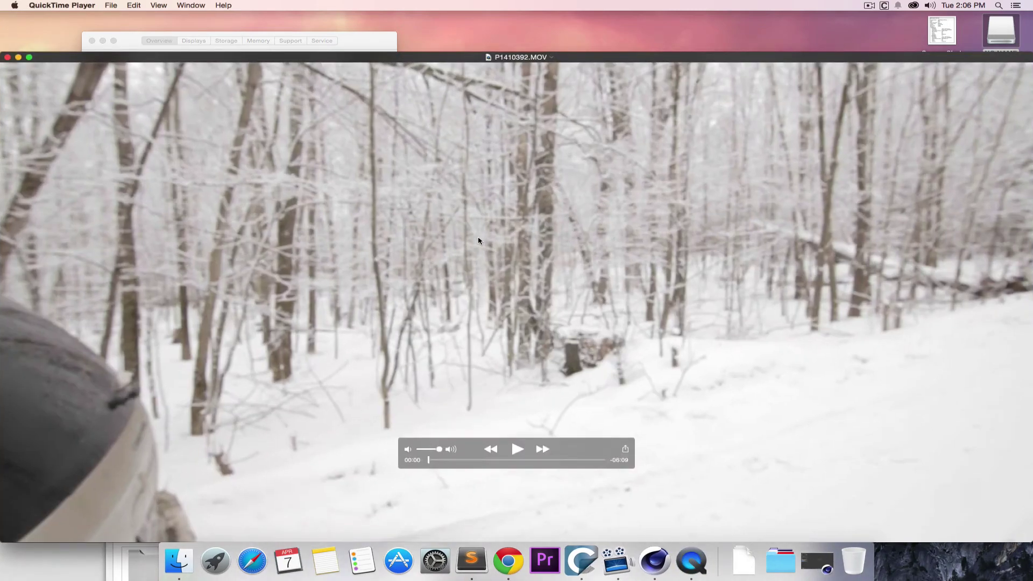
left_click(191, 5)
mouse_move(170, 8)
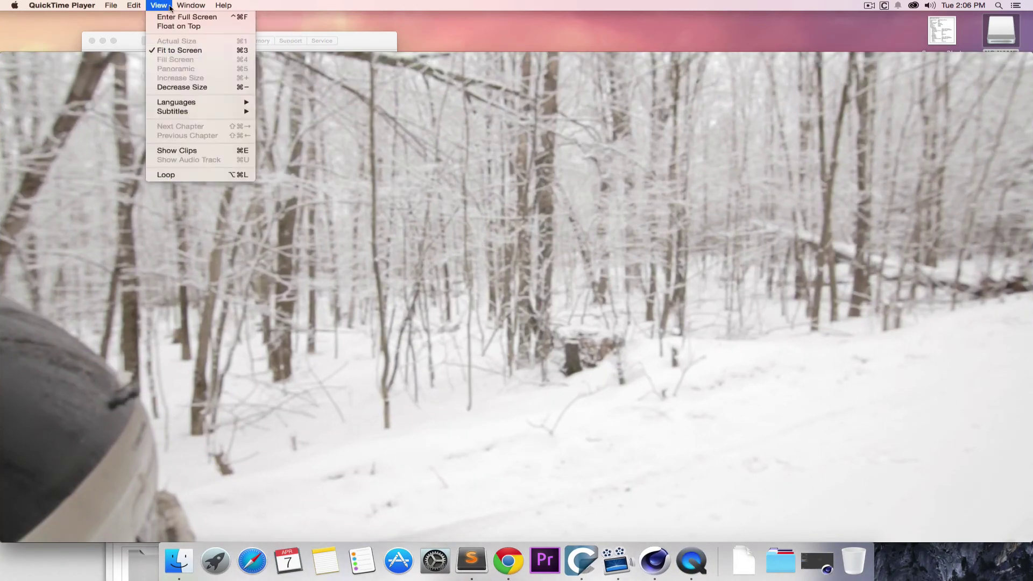
left_click(215, 39)
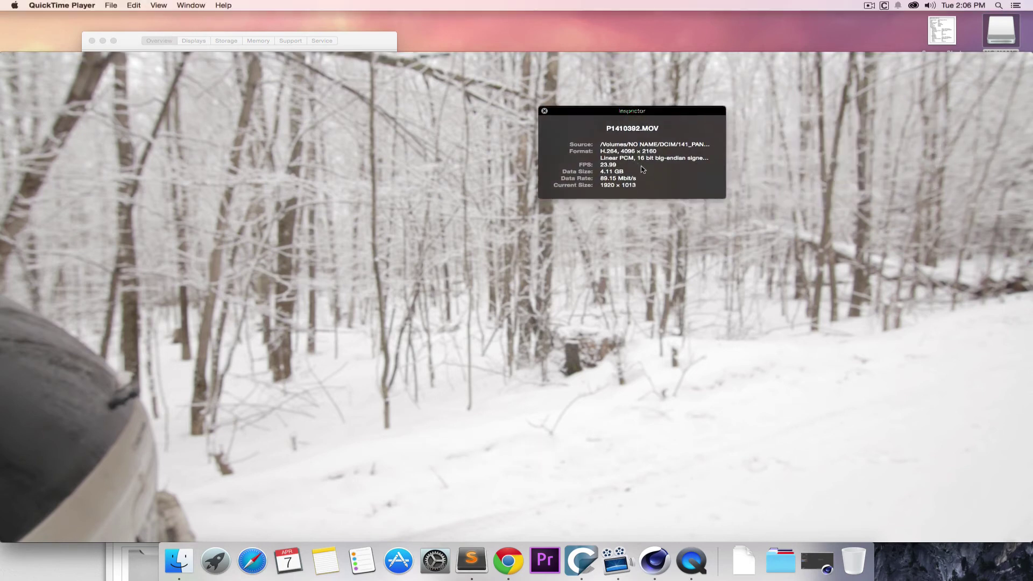
mouse_move(465, 349)
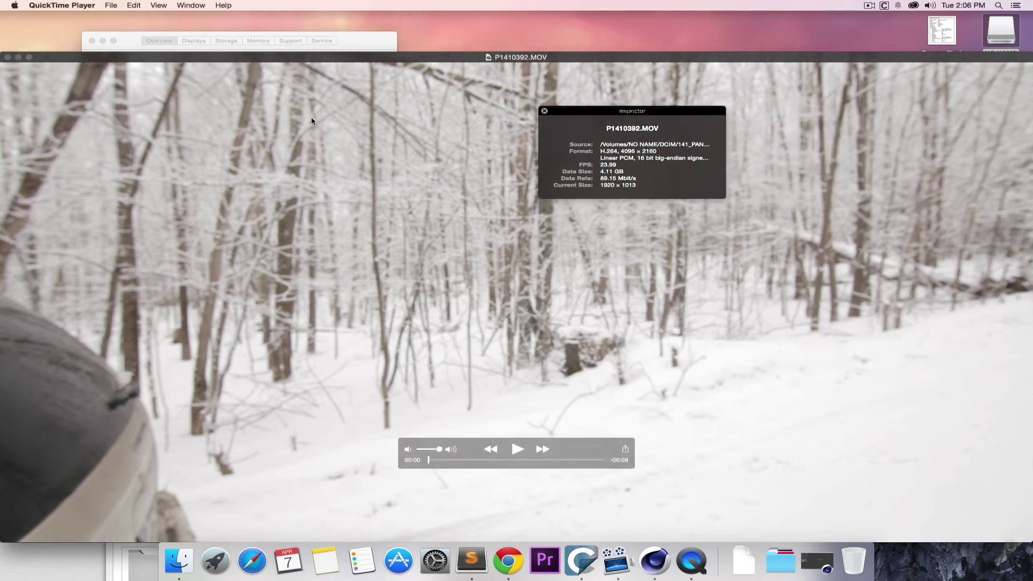
left_click(516, 450)
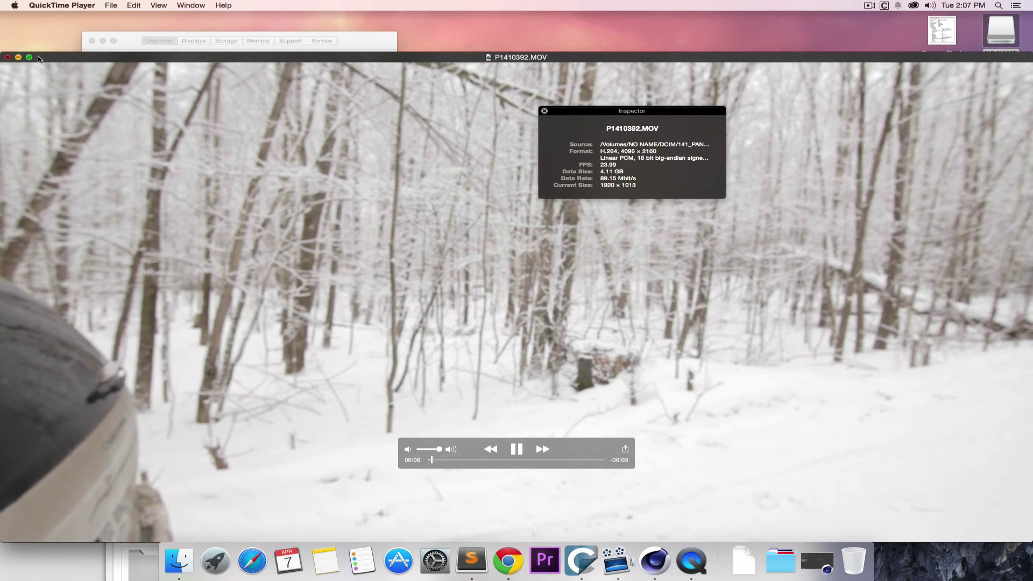
key("super+w")
left_click(491, 237)
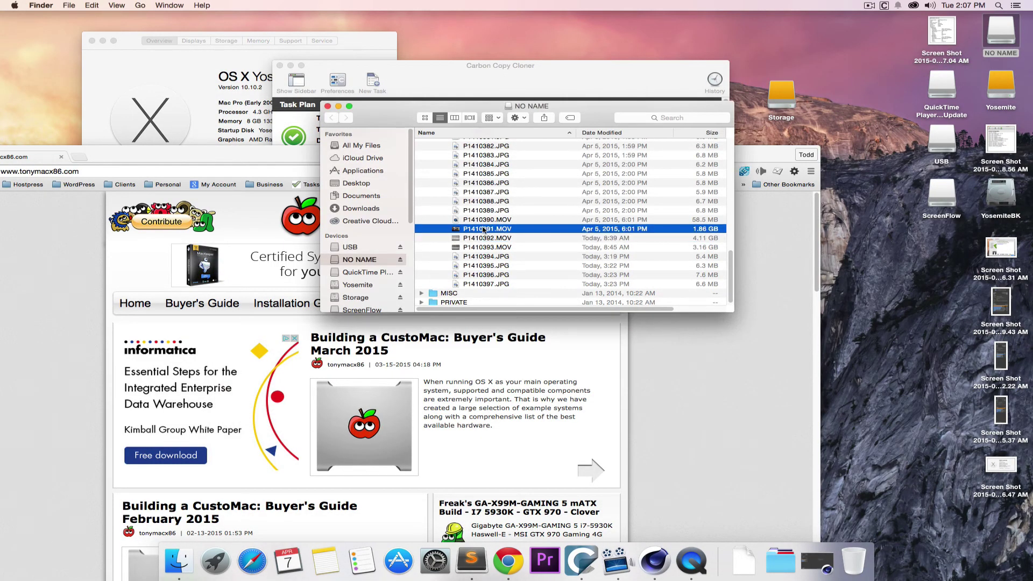
- Play P1410391.MOV, hide its Inspector panel, and close the movie window
double_click(483, 229)
left_click(518, 449)
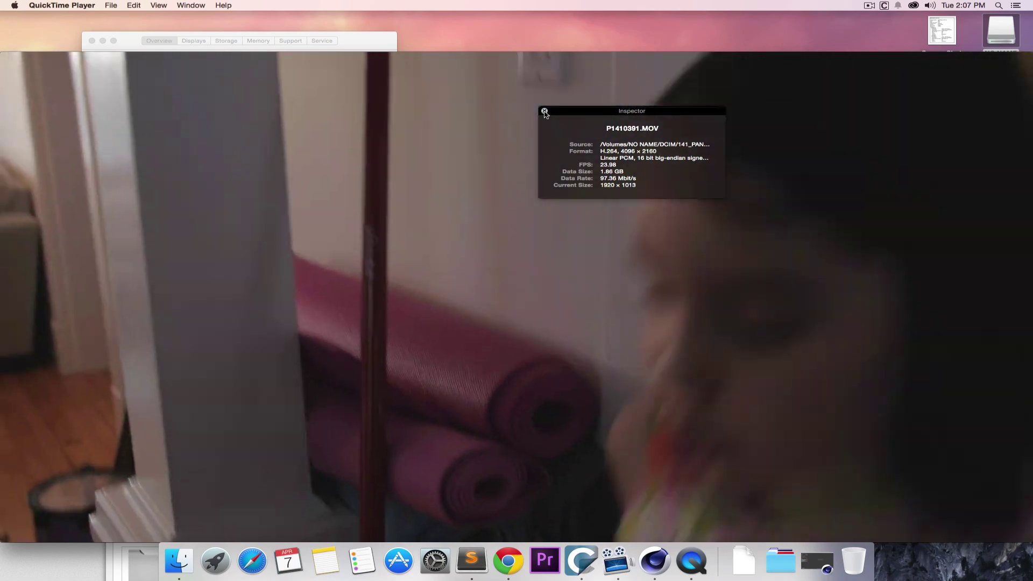
left_click(544, 112)
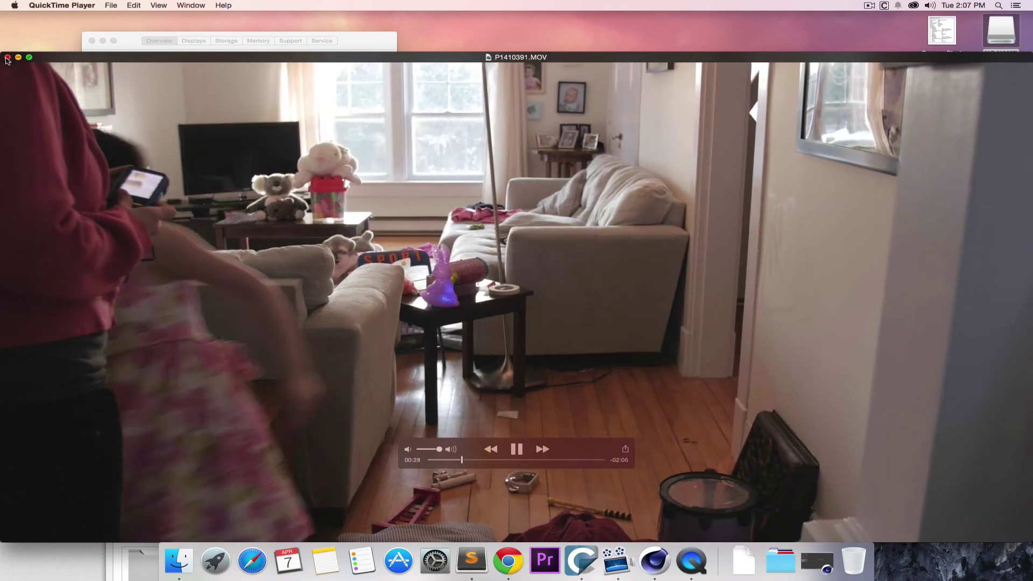
left_click(7, 57)
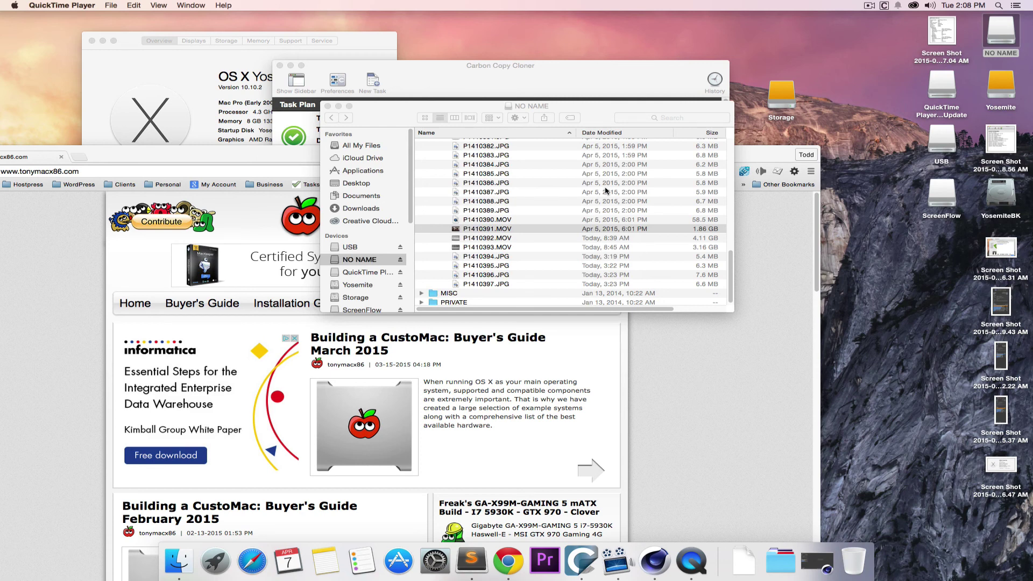
- Quit QuickTime Player, bringing the NO NAME card listing and Yosemite 10.10.2 overview forward
key("super+q")
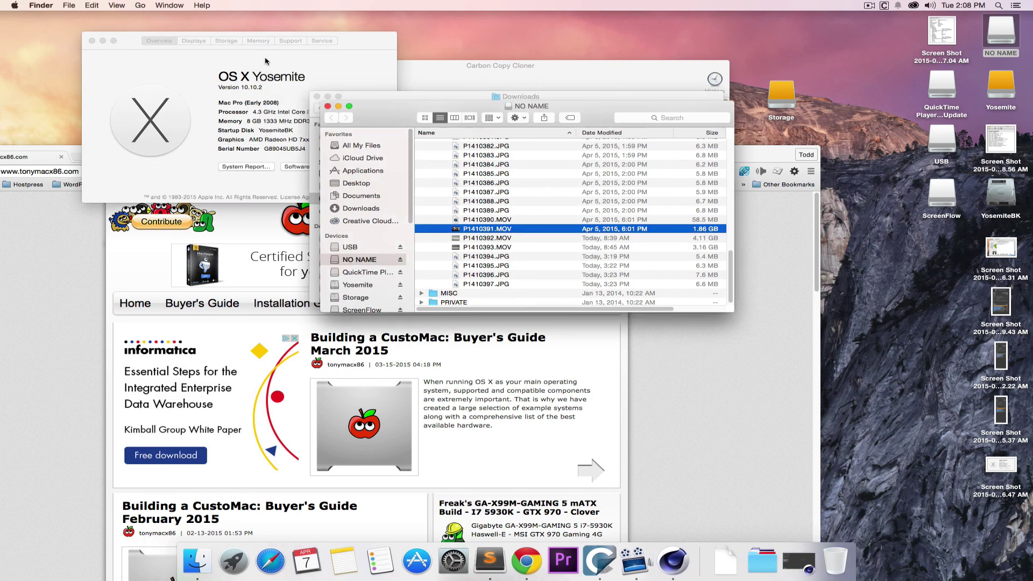